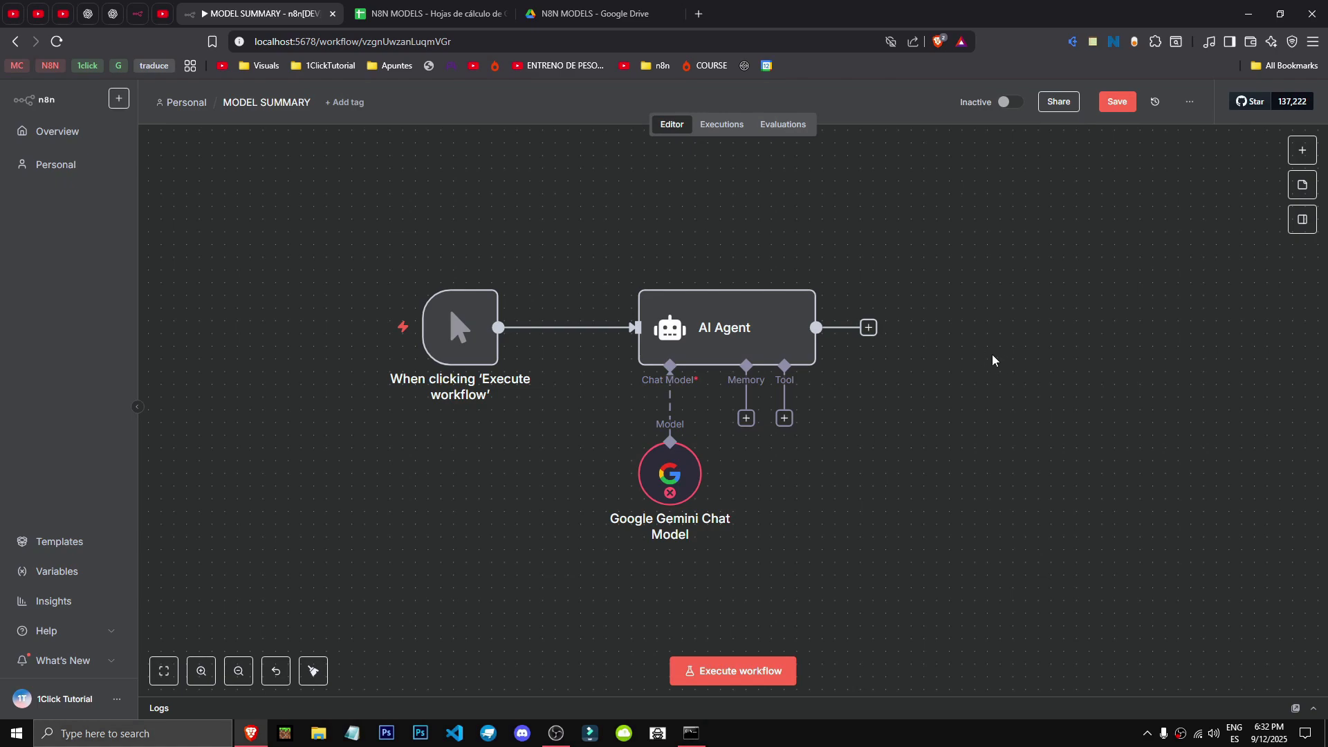
- Delete all existing nodes from the workflow canvas and add a manual trigger node
drag(1014, 359, 974, 389)
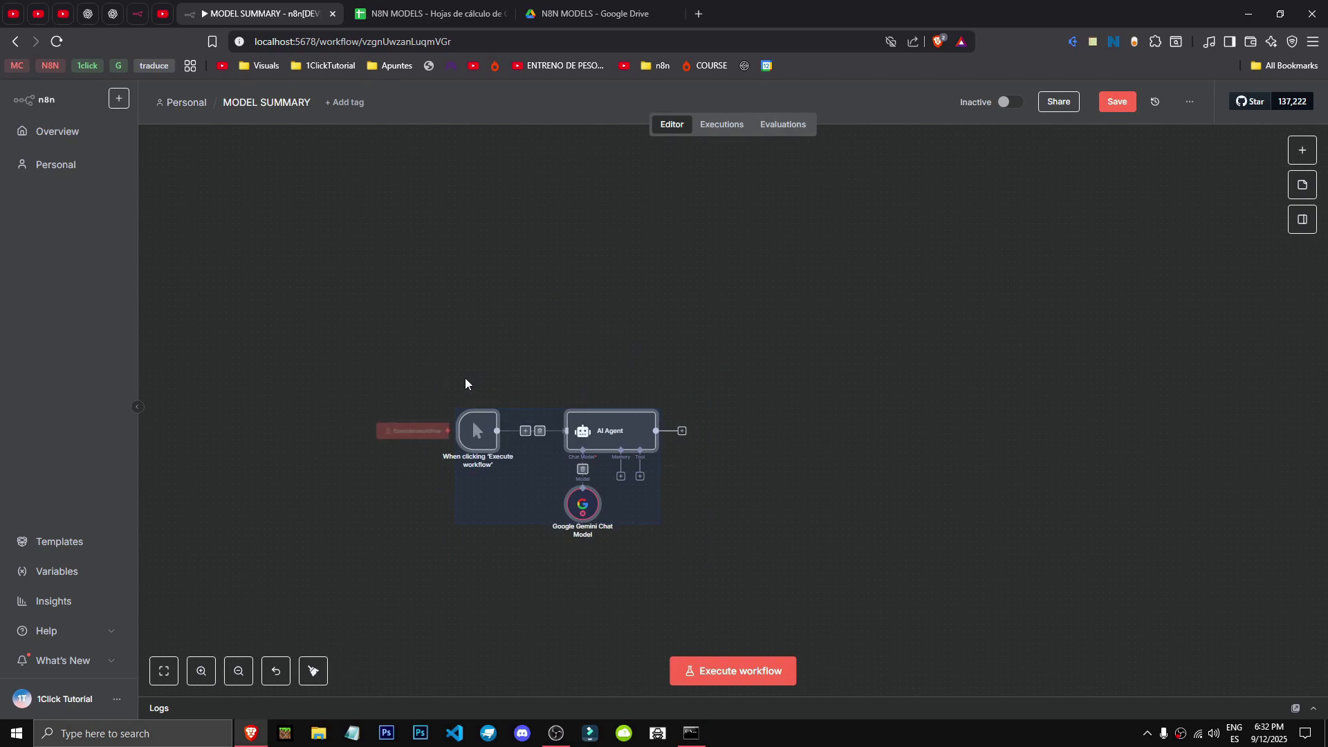
key(Delete)
right_click(437, 365)
click(535, 389)
click(1166, 268)
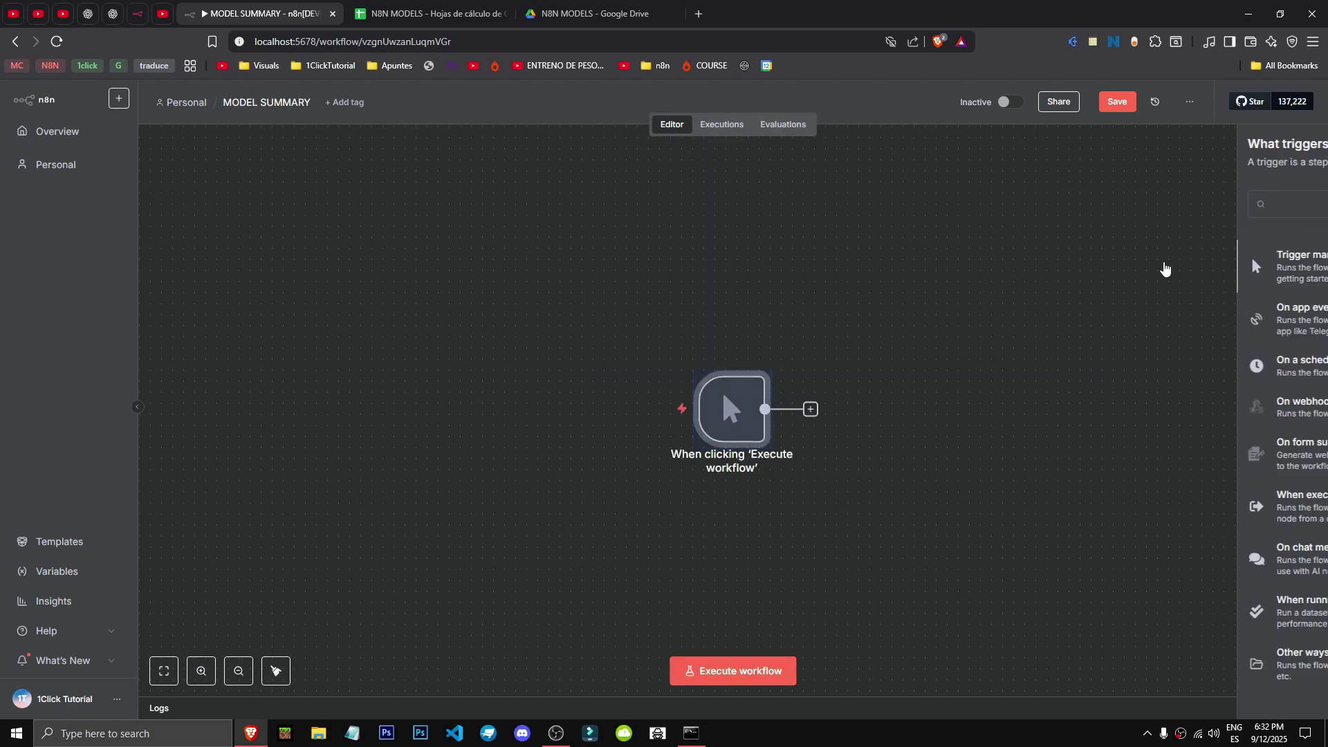
- Add an AI Agent node after the manual trigger and attach an OpenAI Chat Model to it
click(811, 410)
click(1143, 262)
click(1121, 328)
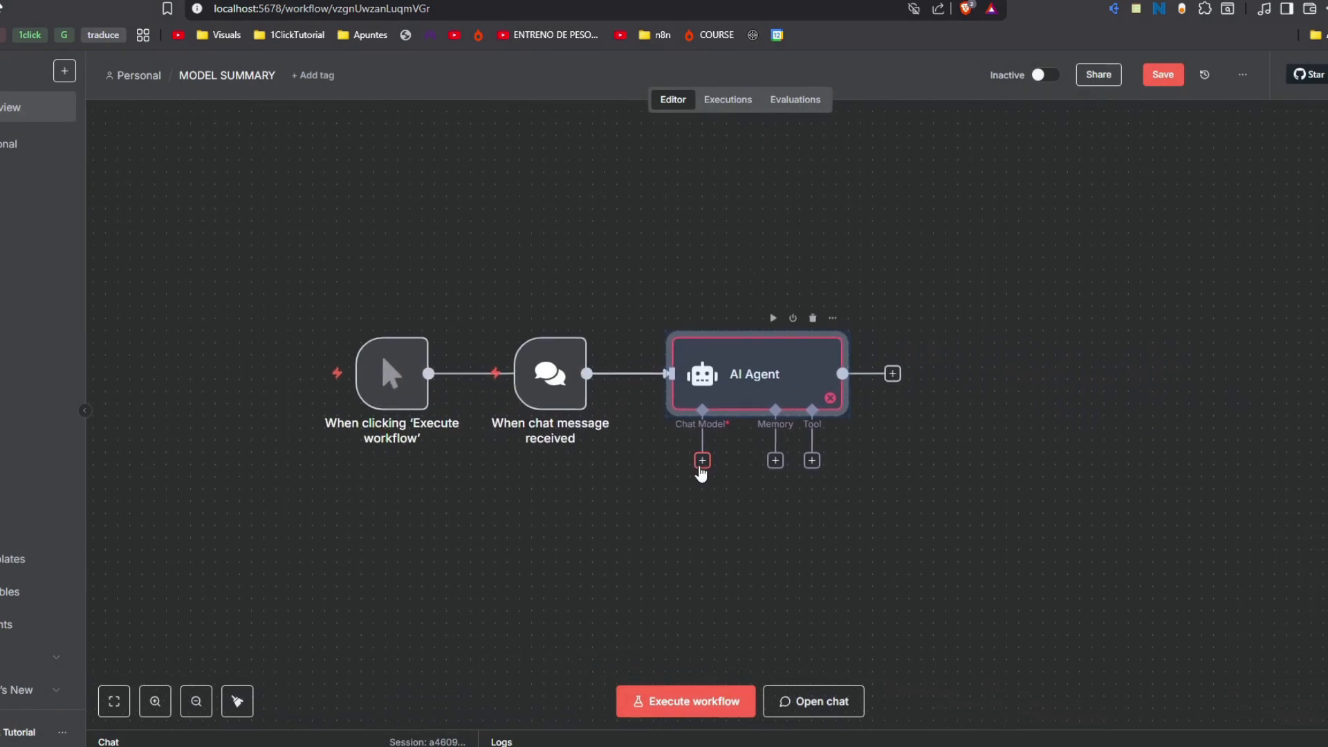
click(702, 463)
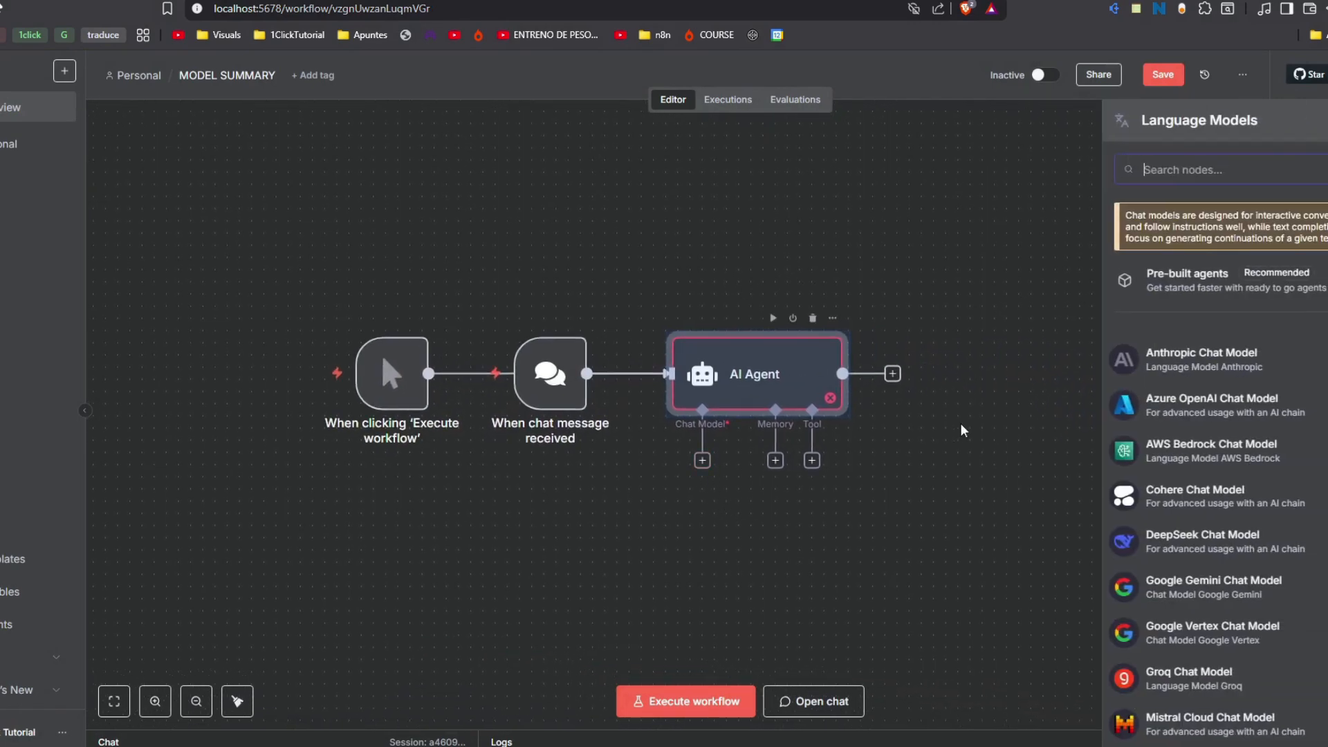
scroll(1211, 450, down, 3)
click(1190, 543)
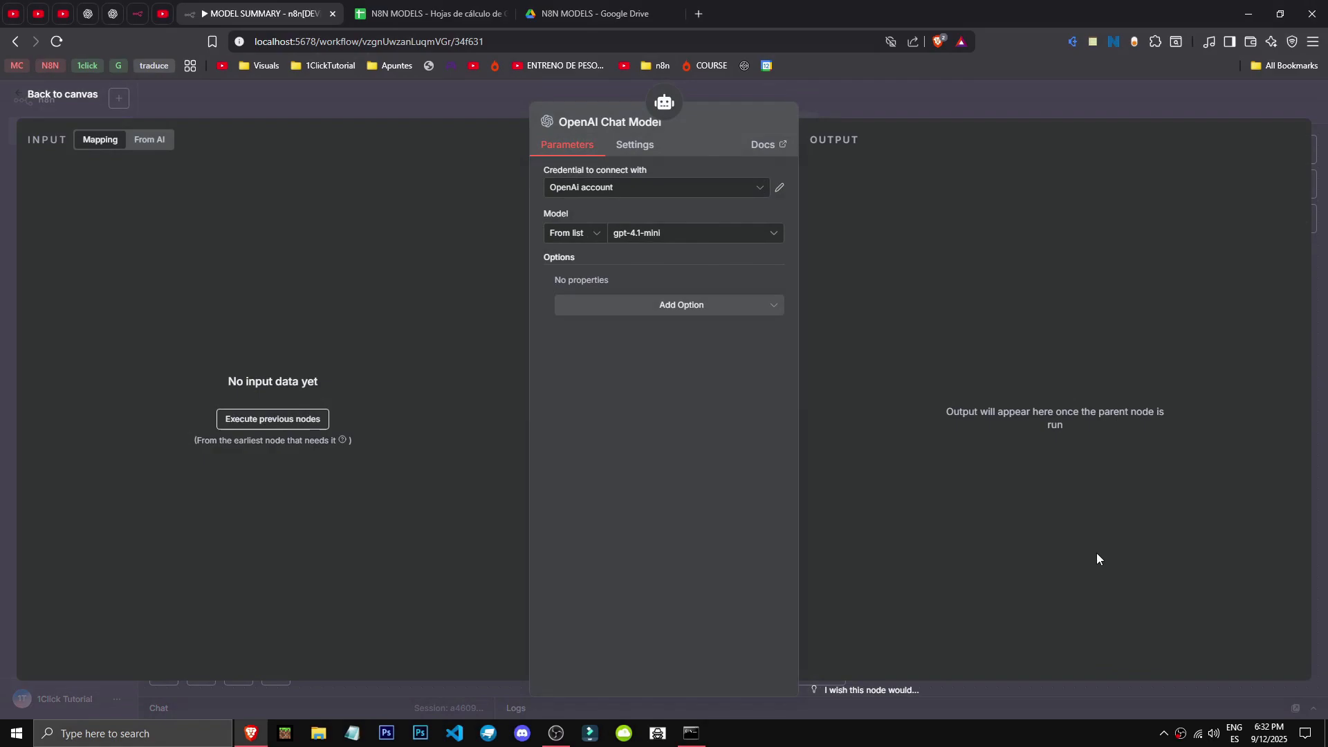
- Look through the OpenAI Chat Model's list of available models and its additional options
click(683, 244)
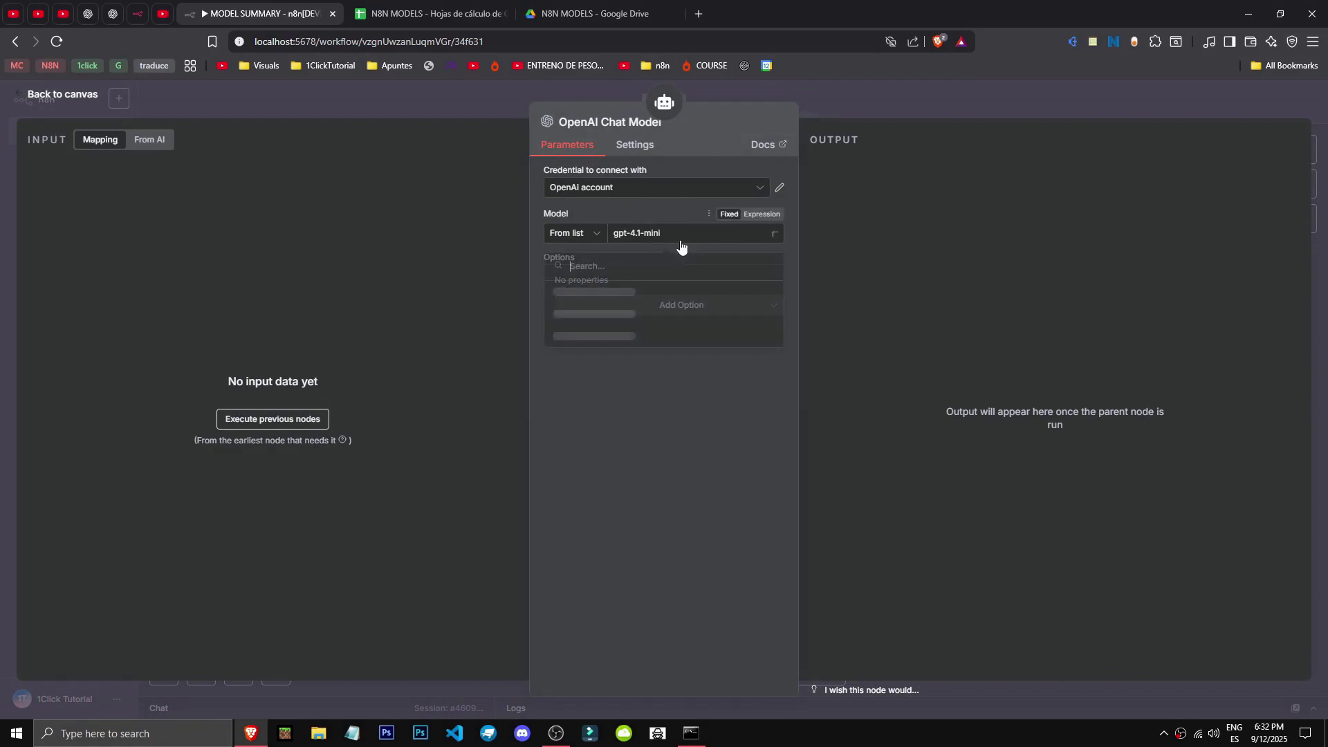
scroll(664, 374, down, 5)
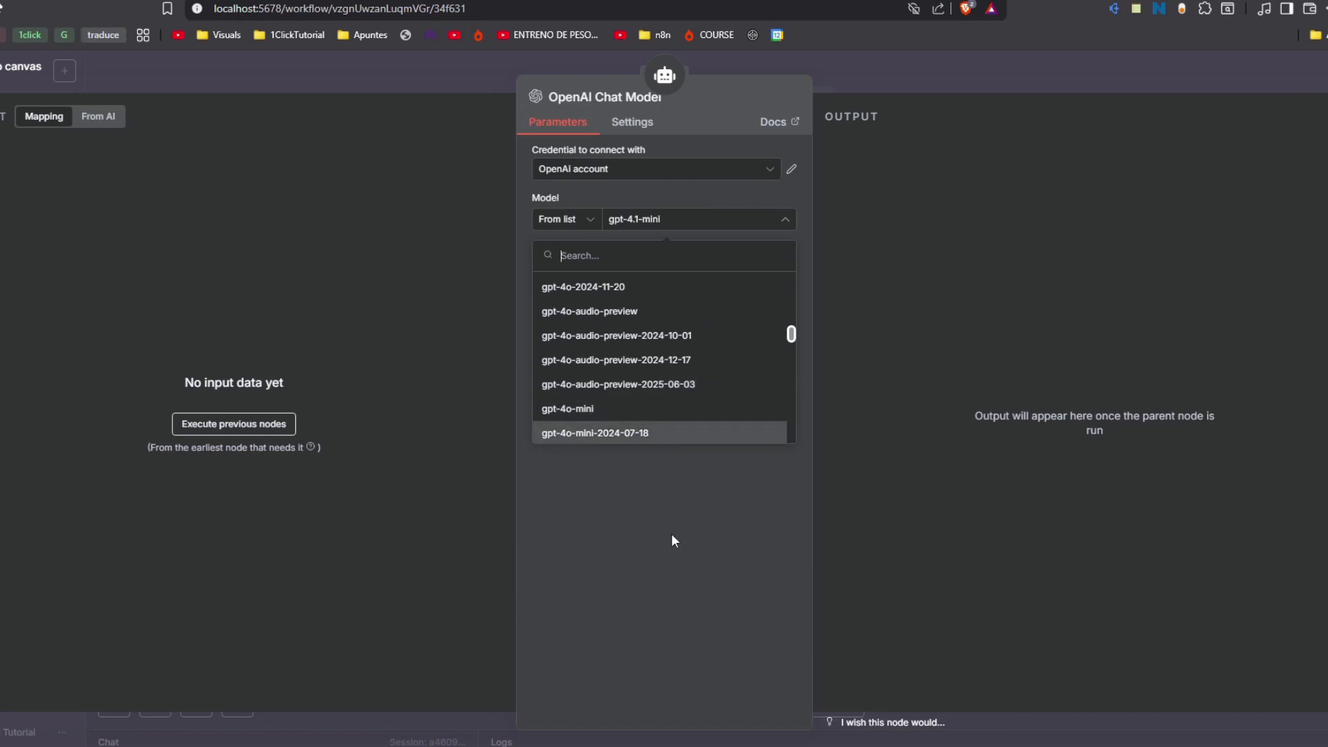
click(671, 533)
click(889, 66)
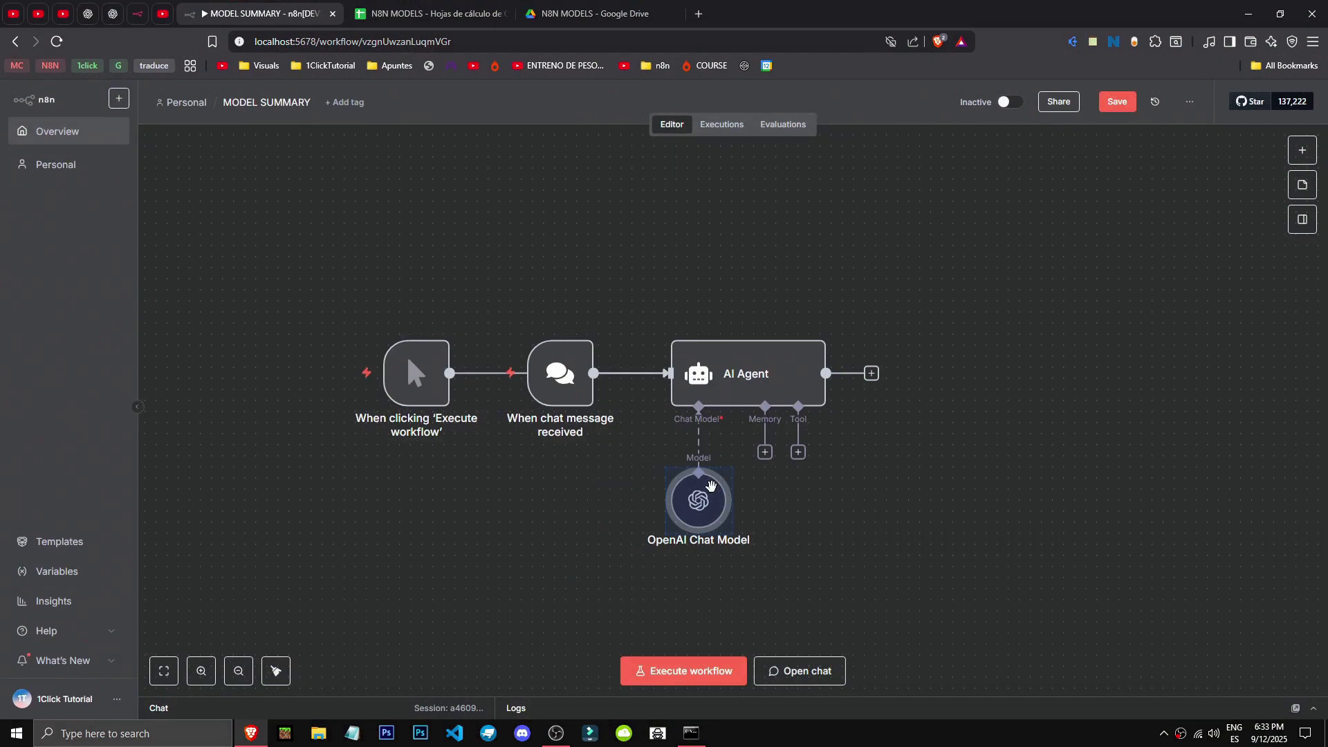
double_click(703, 496)
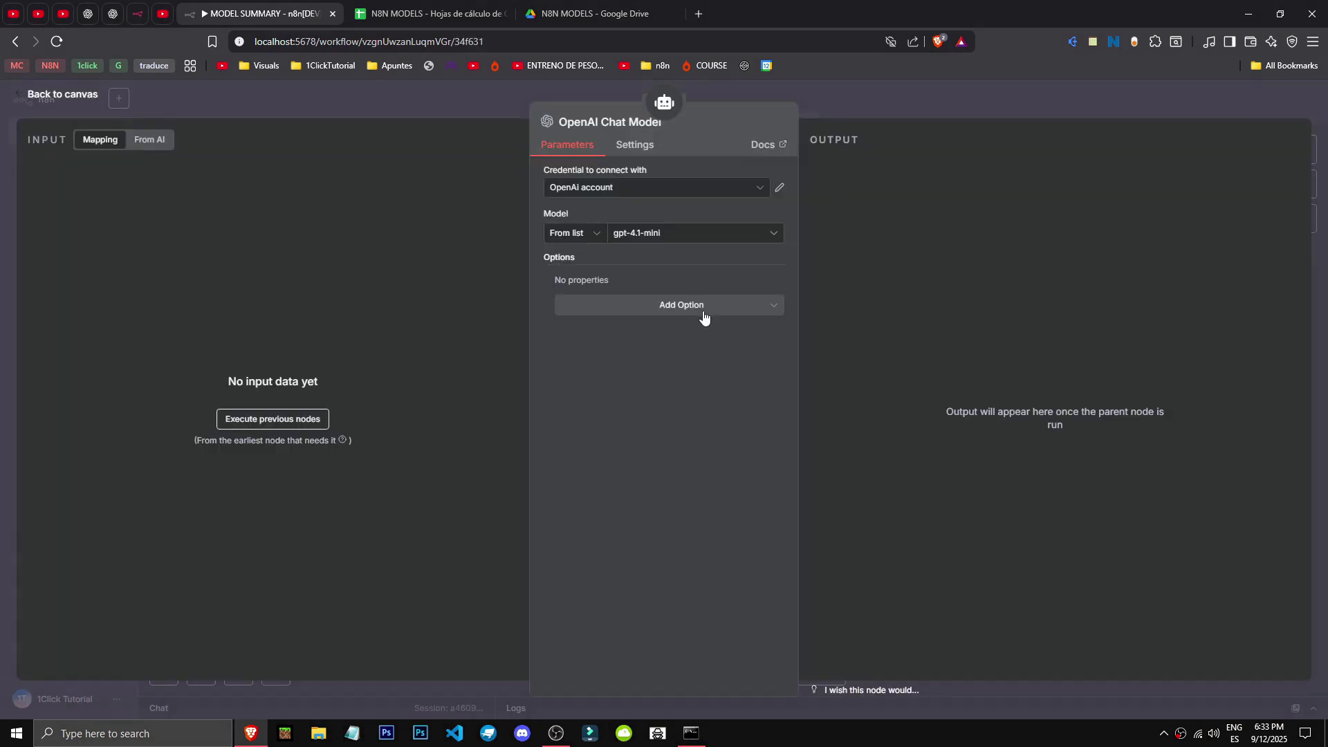
click(704, 313)
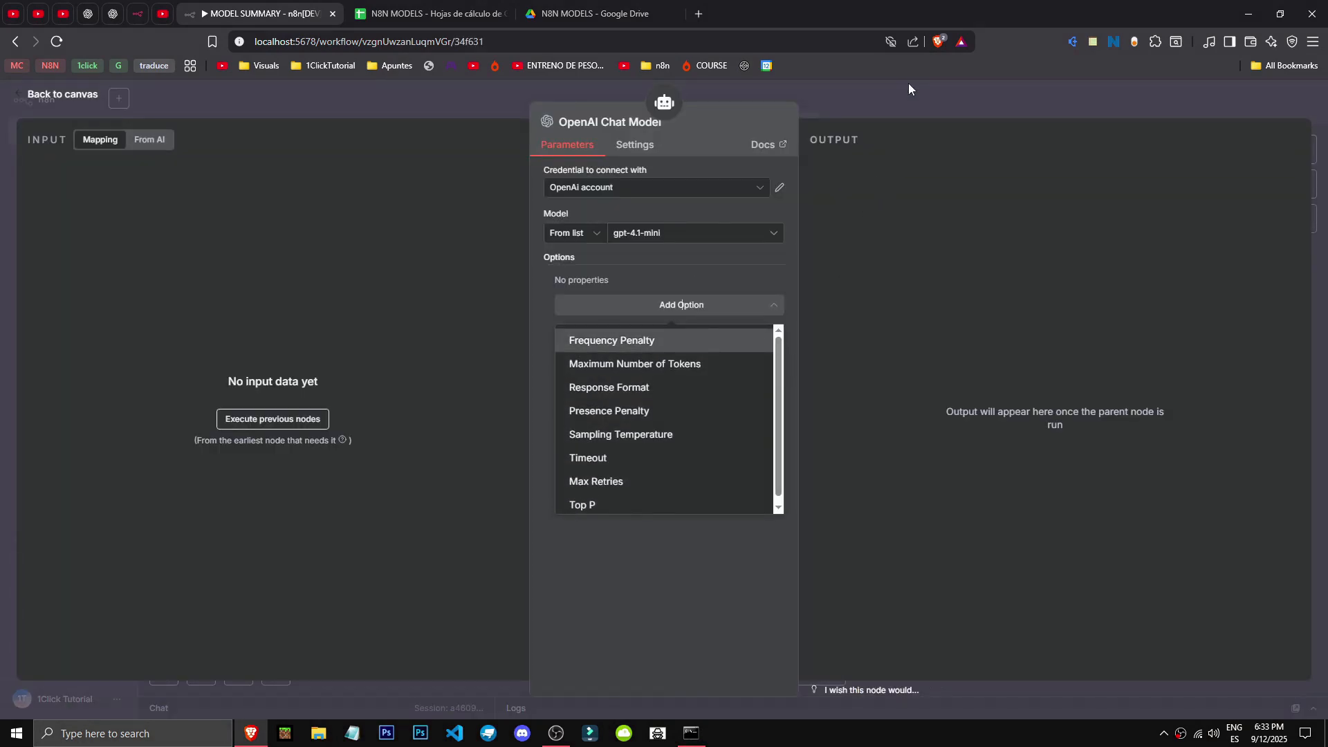
click(923, 118)
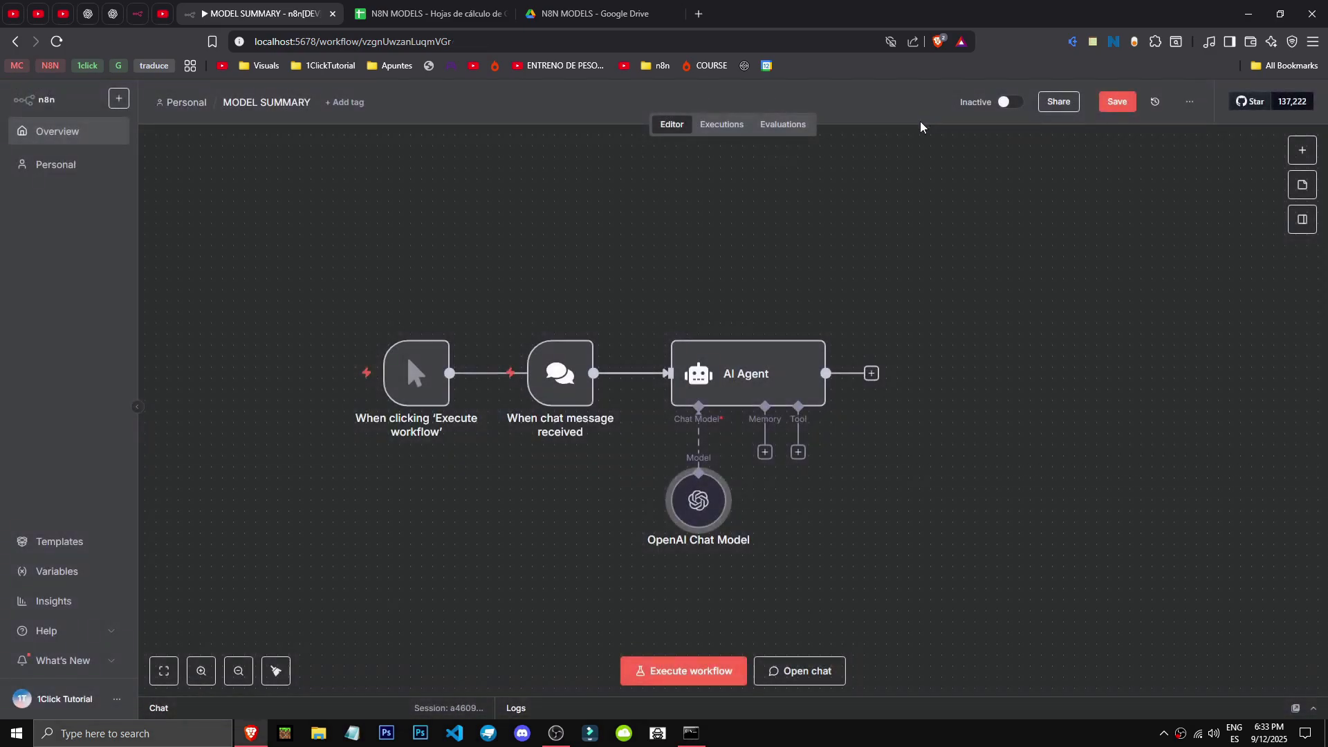
- Add a LangChain Code node from the other AI nodes, placed beside the AI Agent, and delete it
right_click(785, 245)
click(1302, 150)
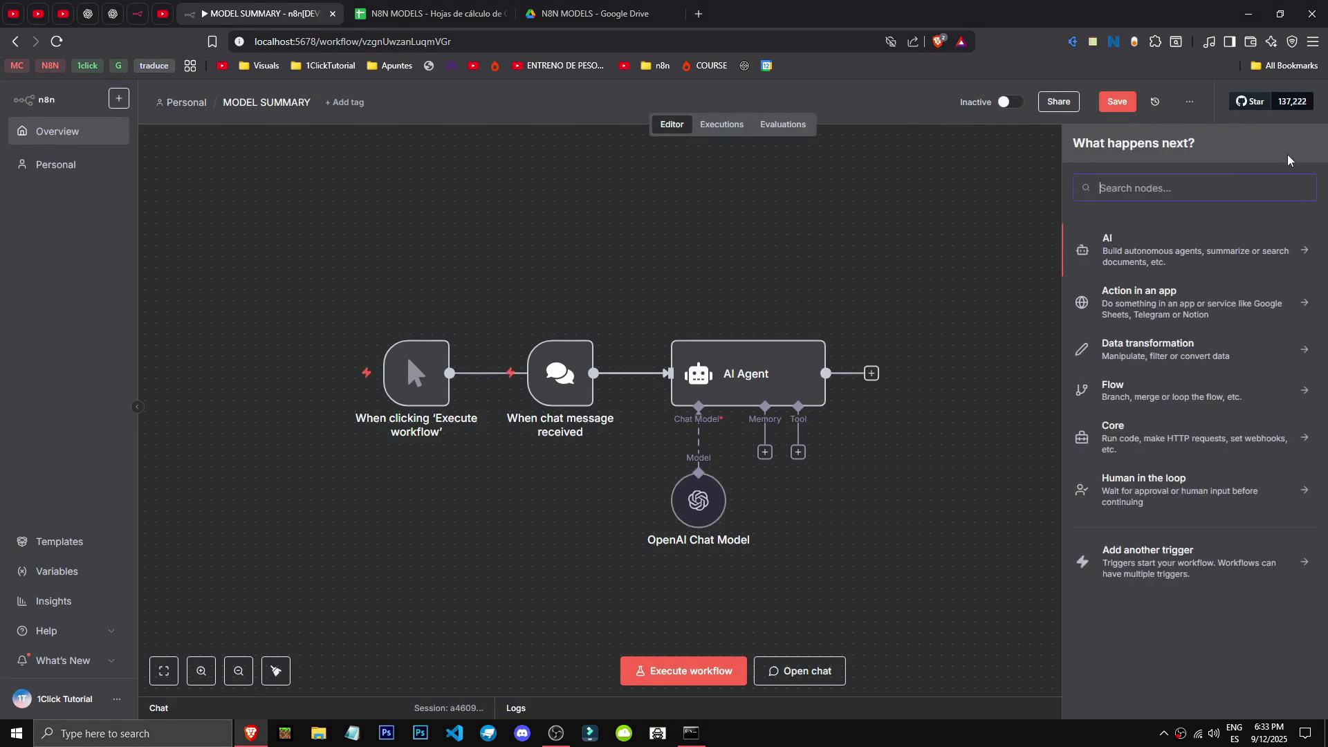
click(1195, 253)
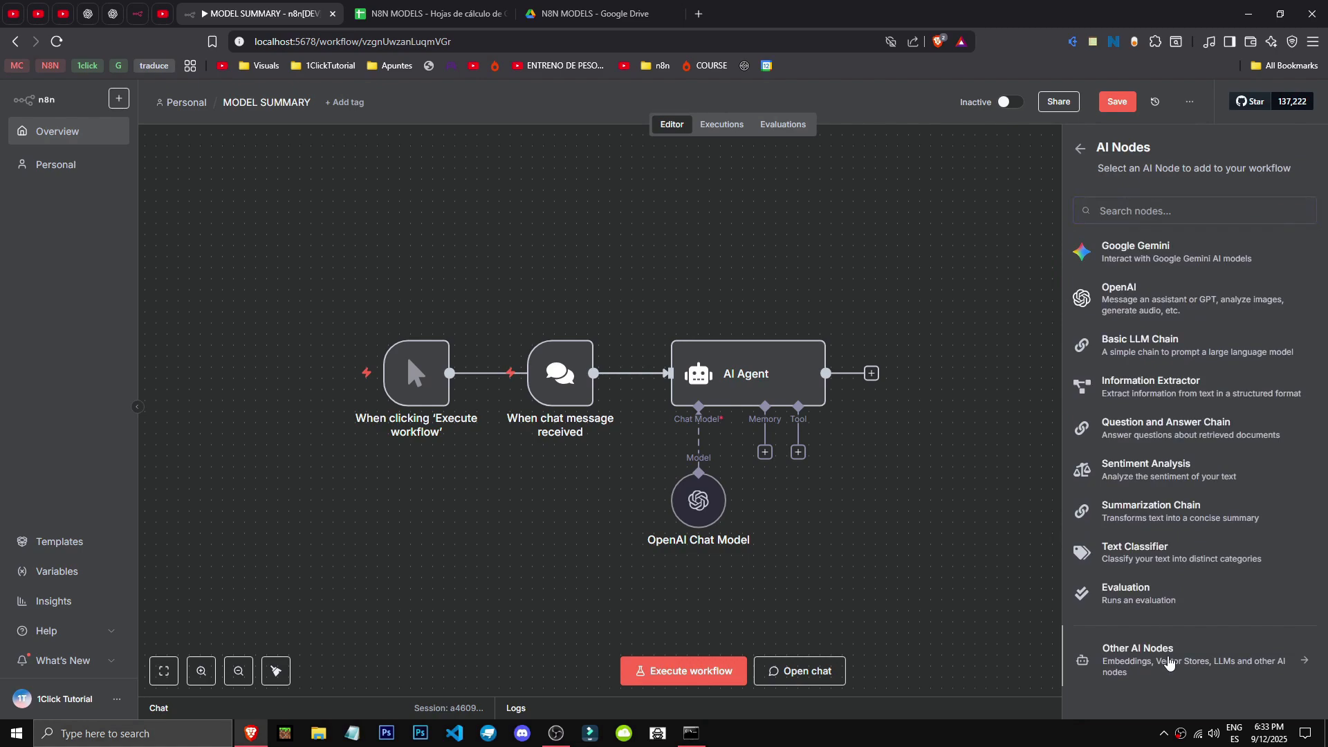
click(1169, 663)
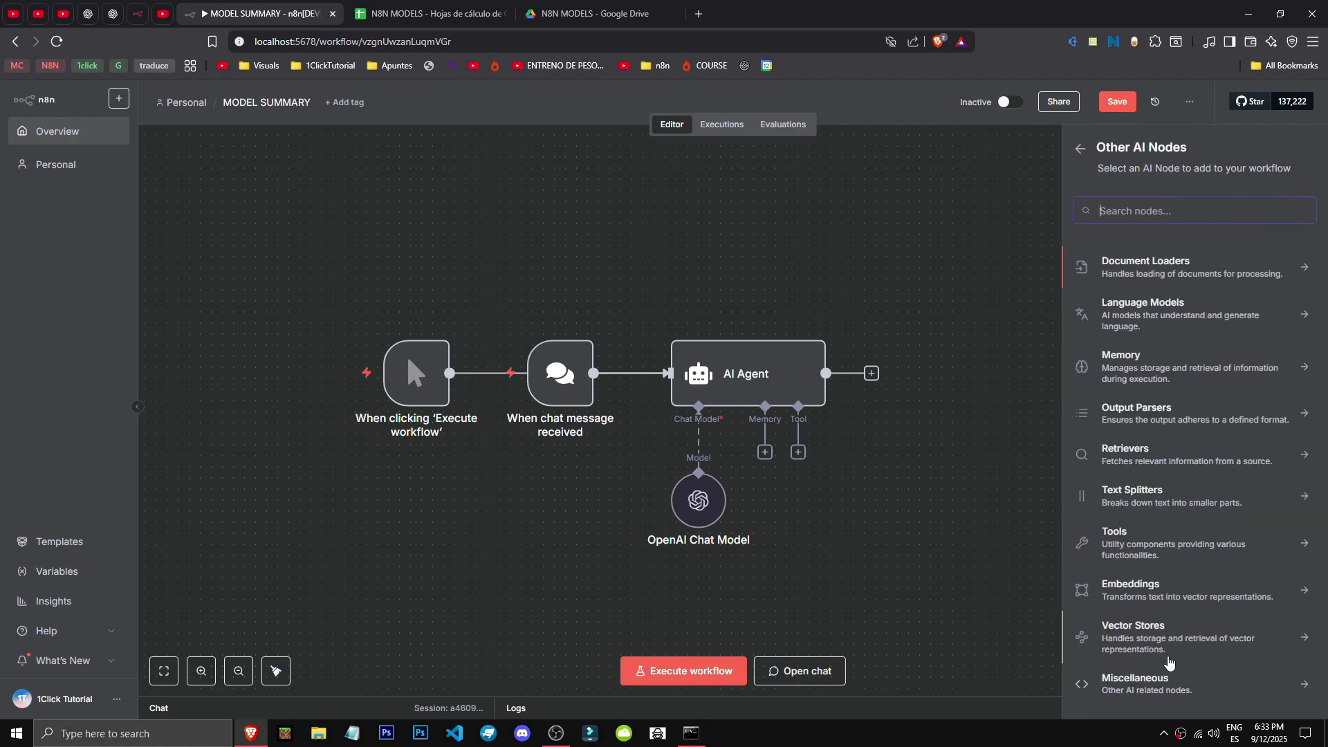
scroll(1135, 647, down, 1)
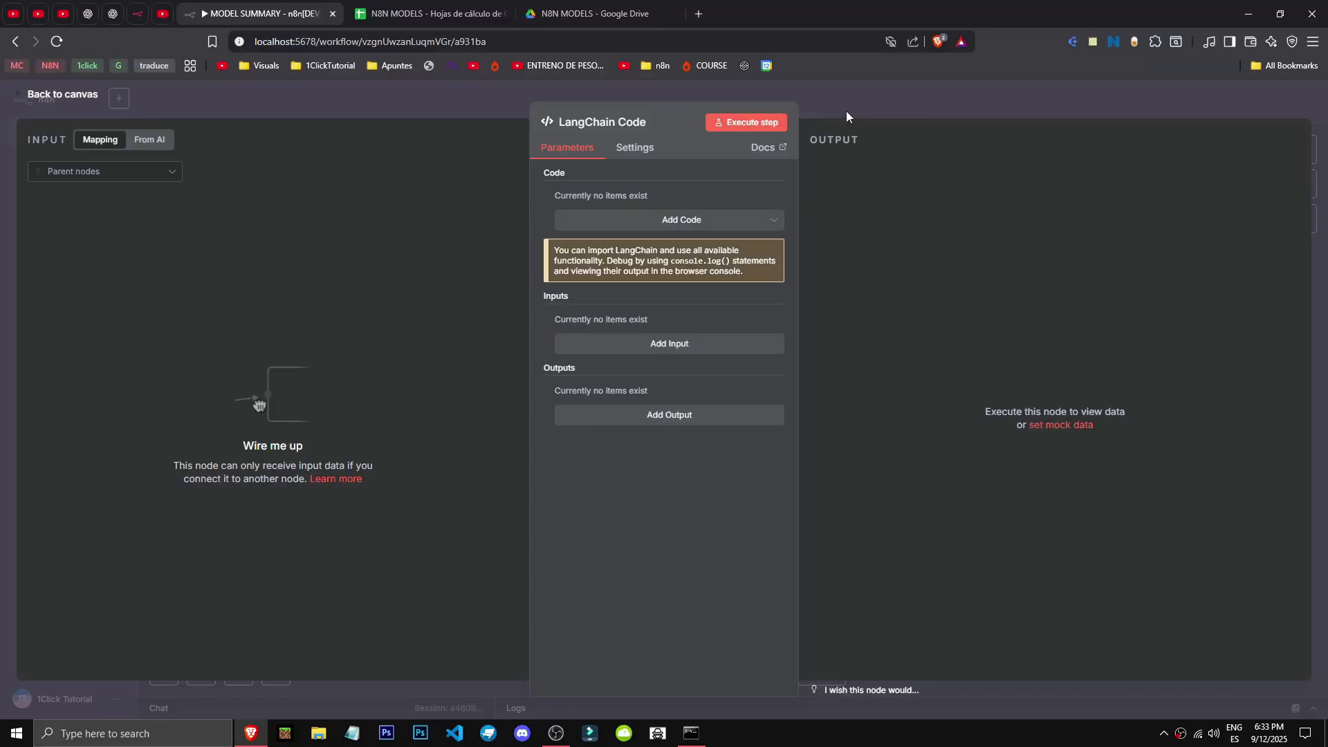
click(847, 113)
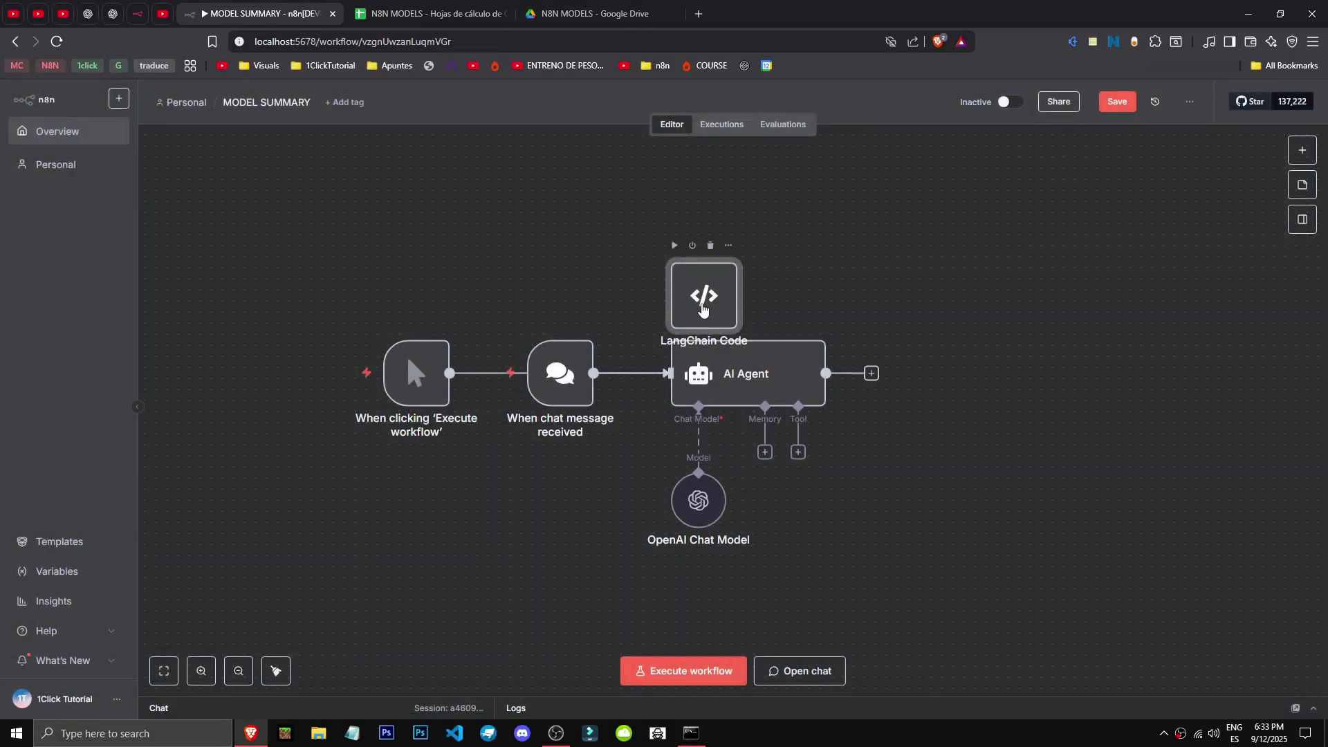
drag(704, 308, 1021, 292)
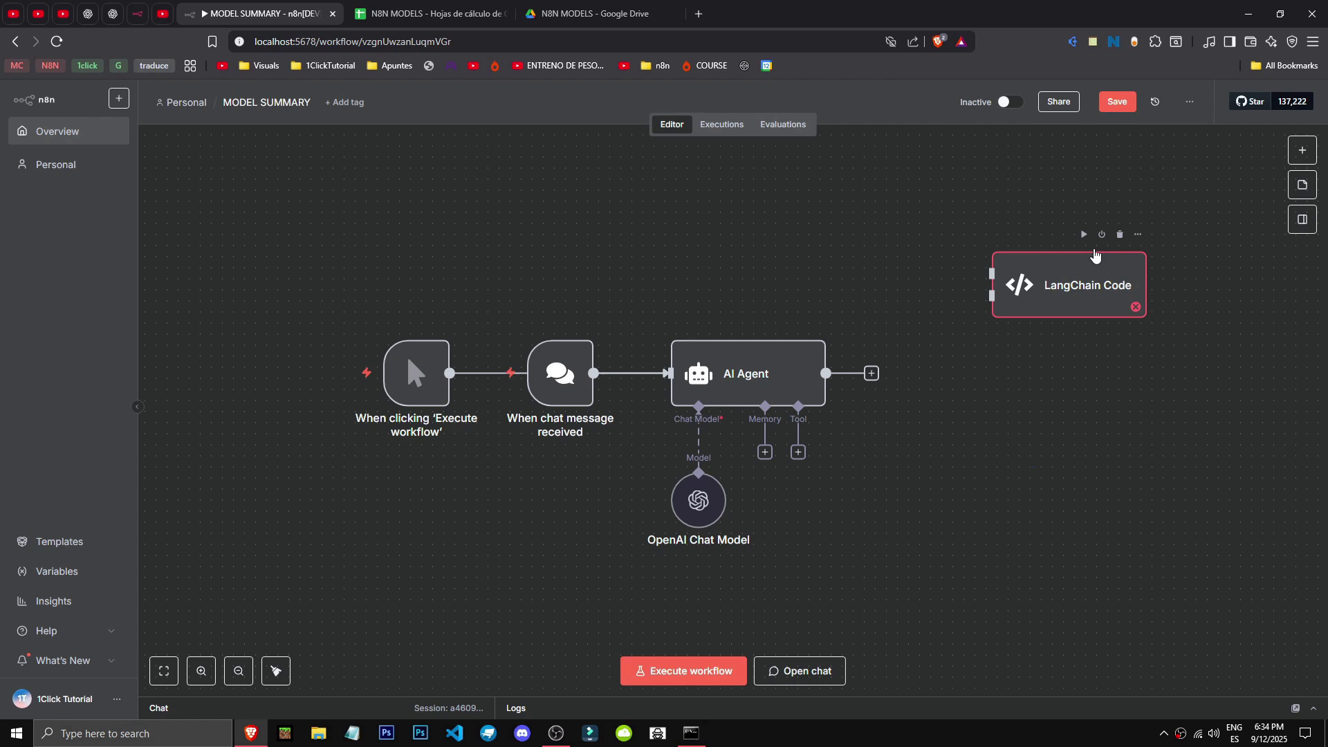
click(1120, 235)
drag(931, 397, 1045, 398)
scroll(962, 394, up, 2)
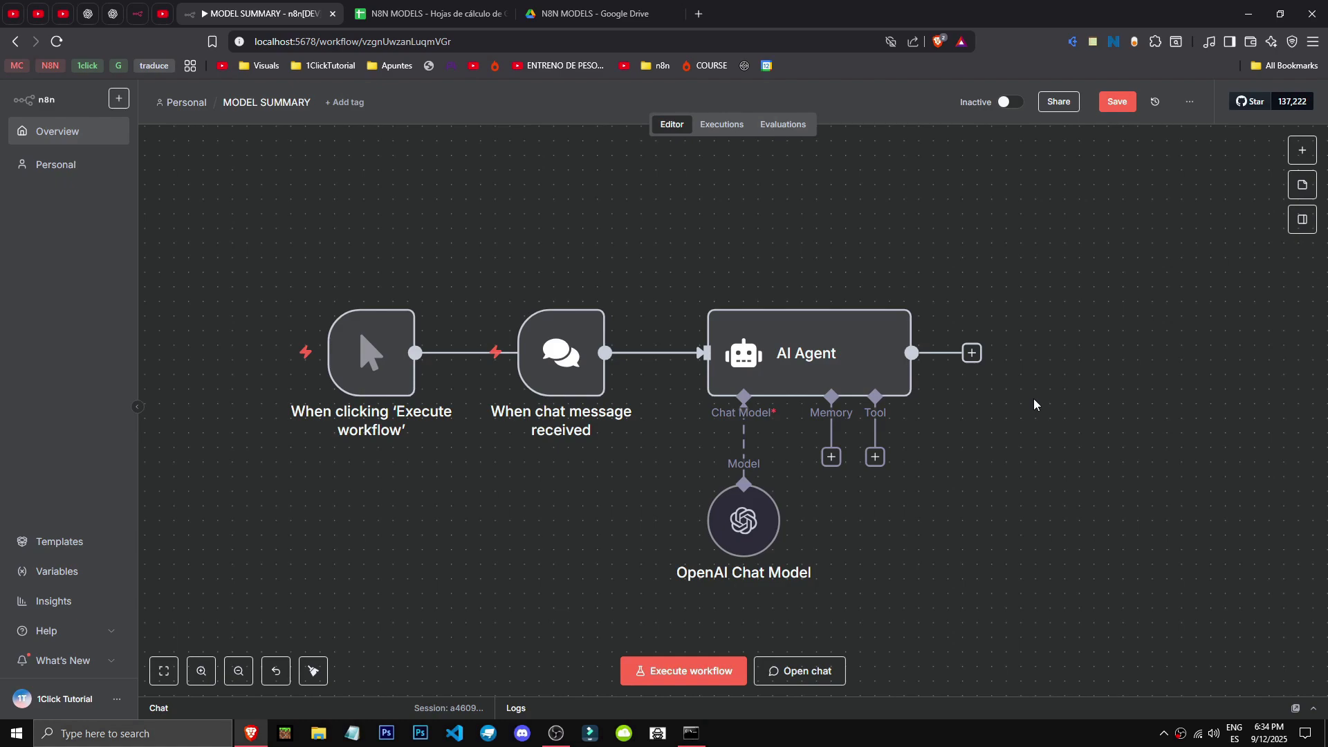
scroll(961, 443, down, 2)
scroll(910, 529, up, 4)
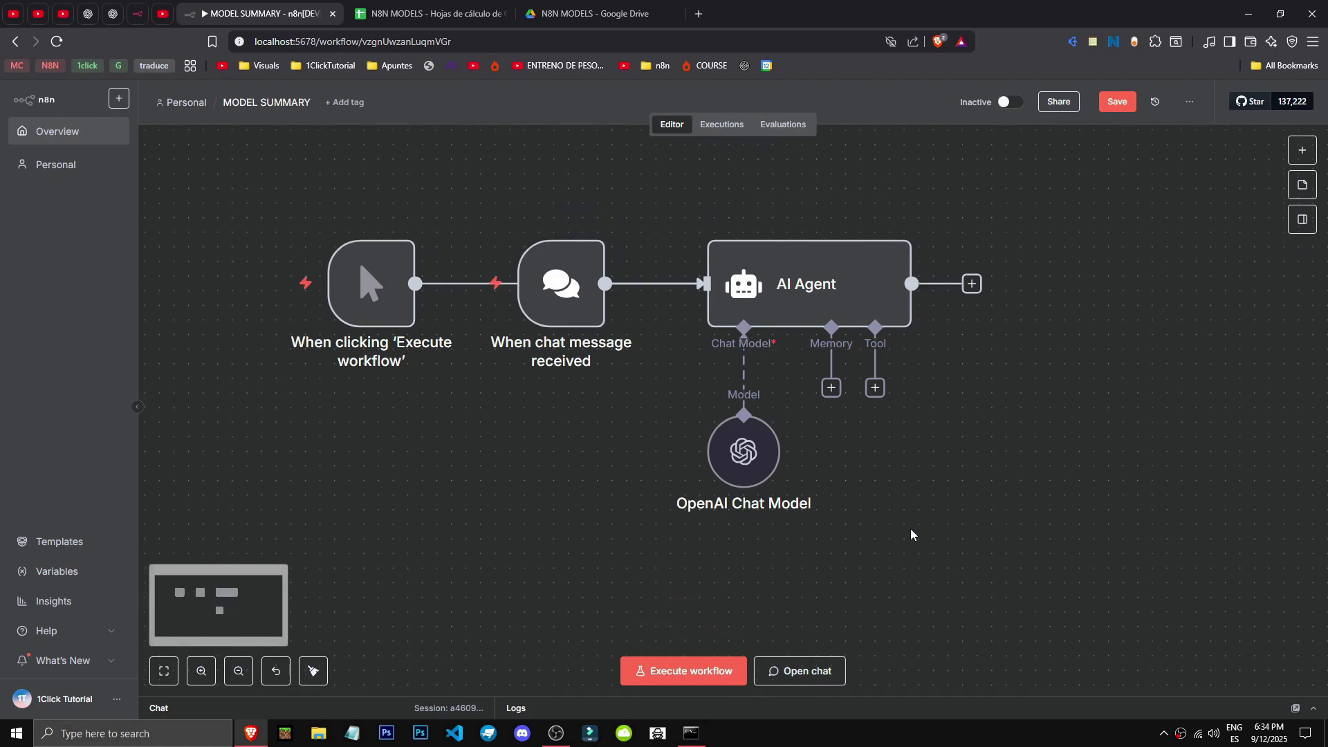
scroll(907, 541, down, 1)
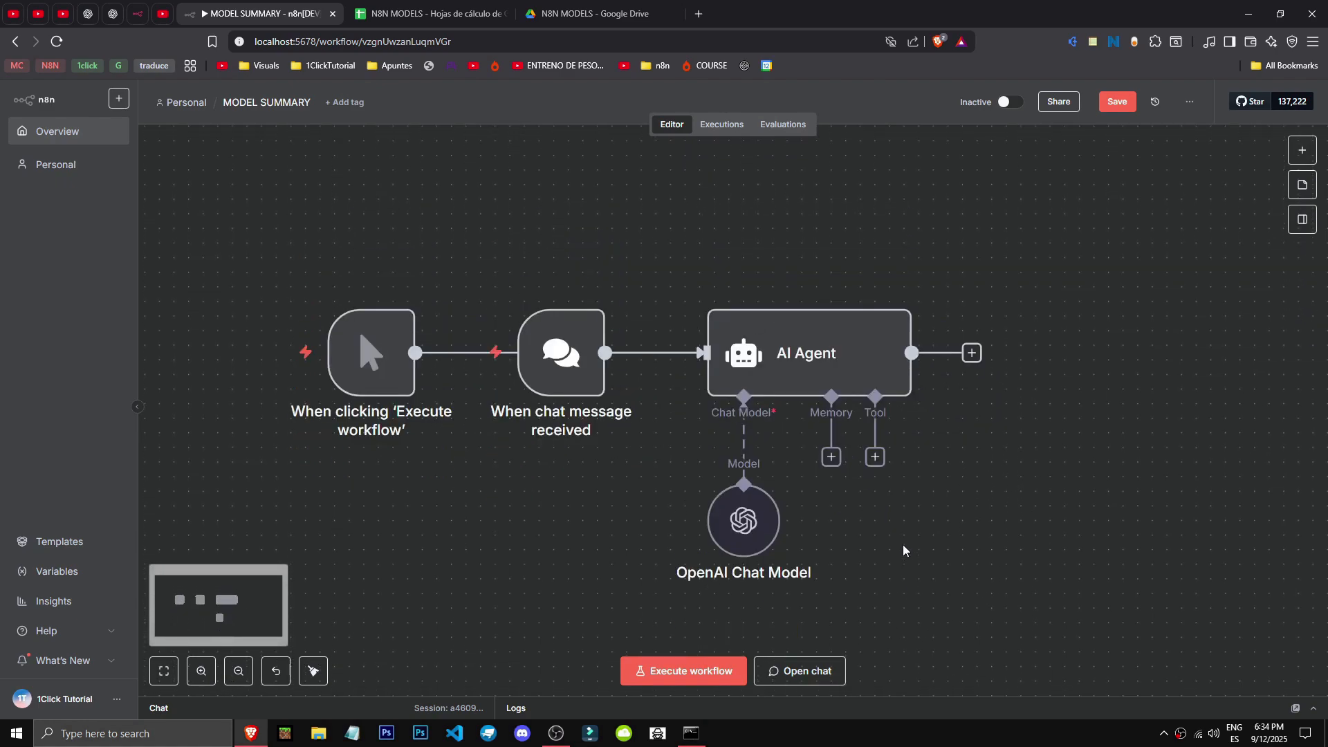
scroll(900, 552, down, 2)
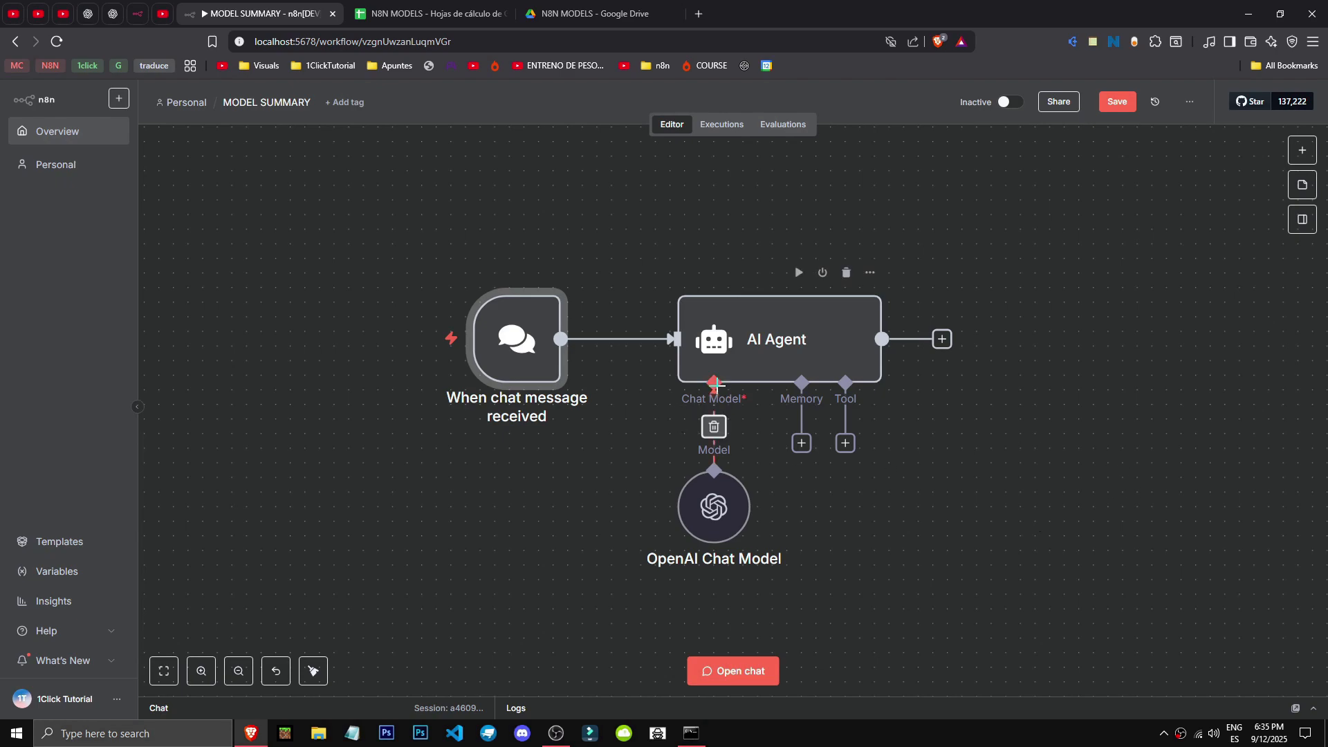
- Add the Sampling Temperature and Top P options to the OpenAI Chat Model
double_click(721, 528)
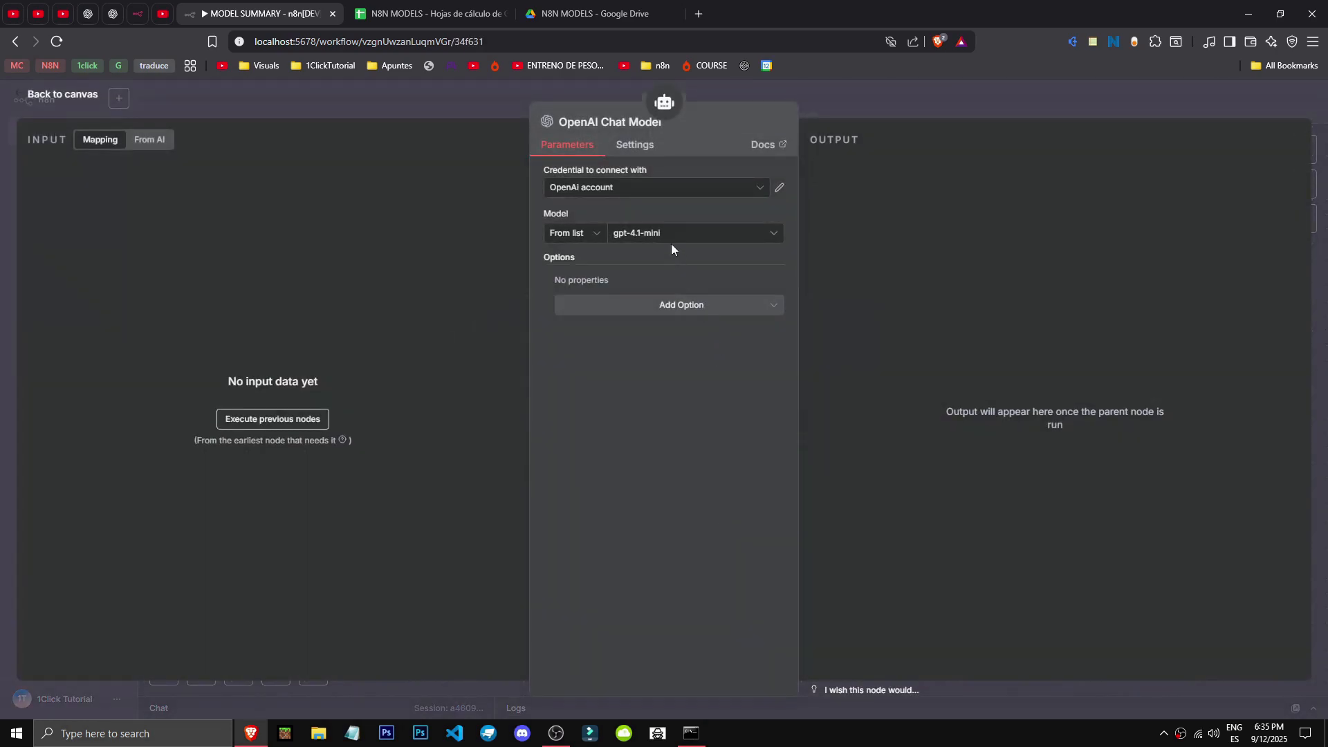
click(720, 309)
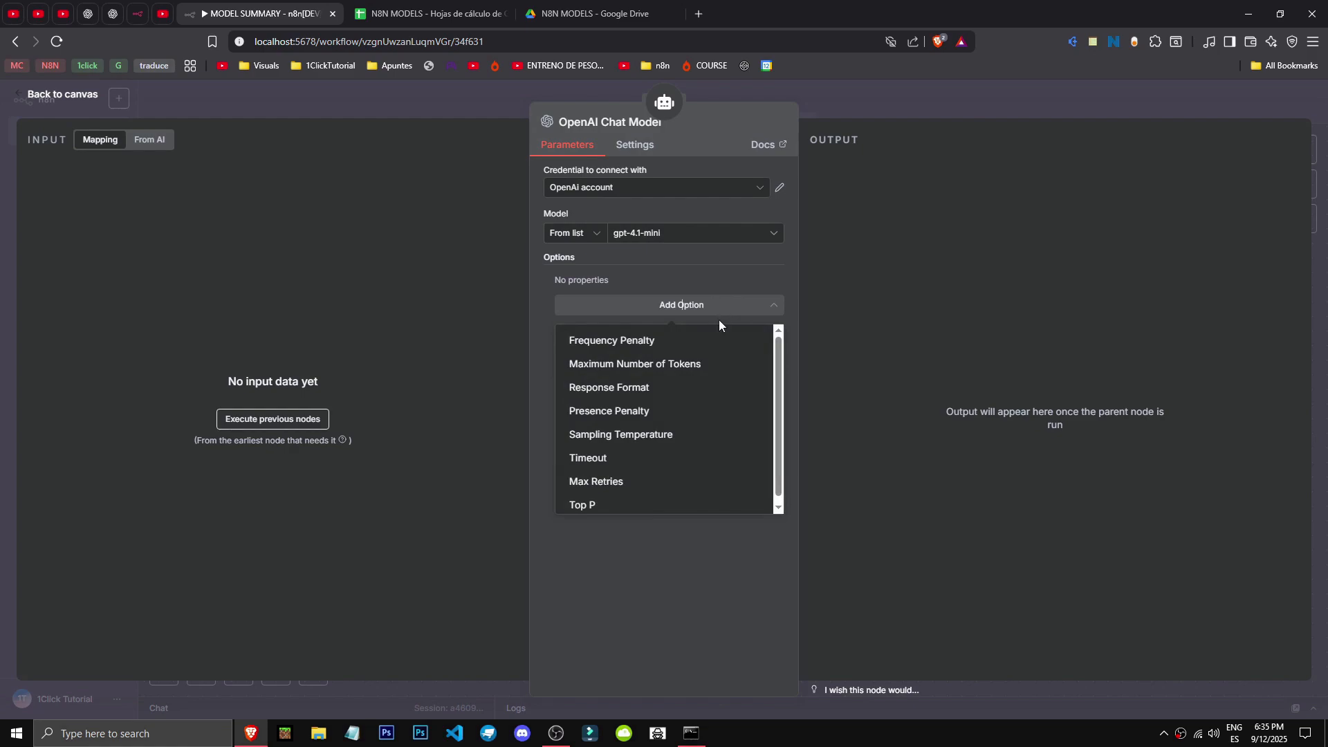
click(724, 435)
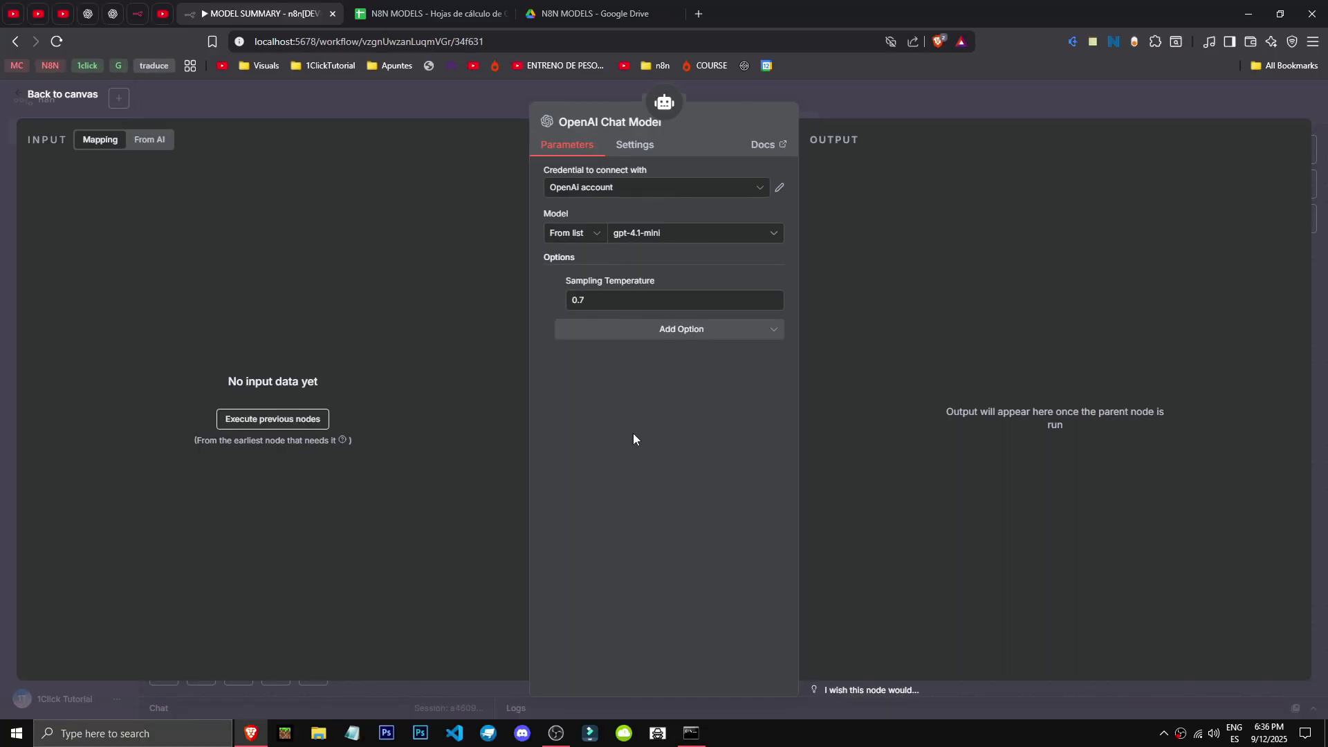
click(654, 331)
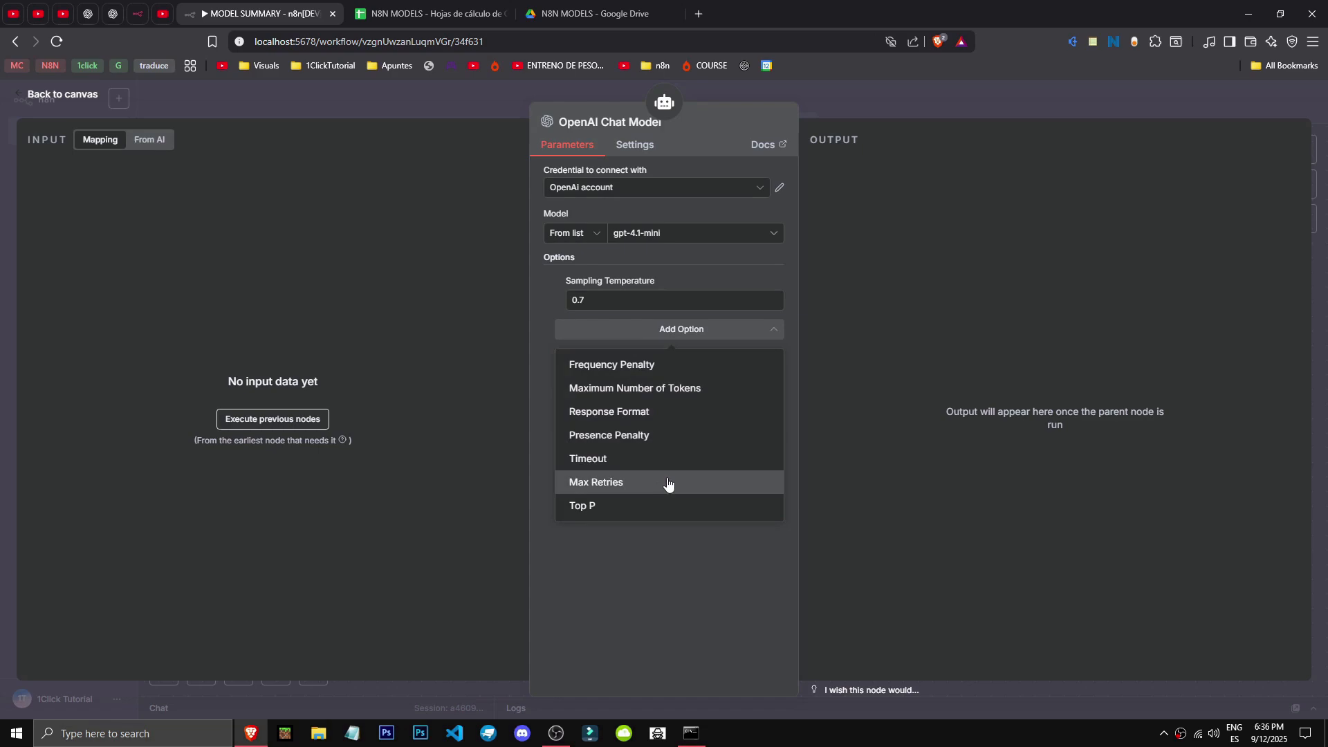
click(685, 507)
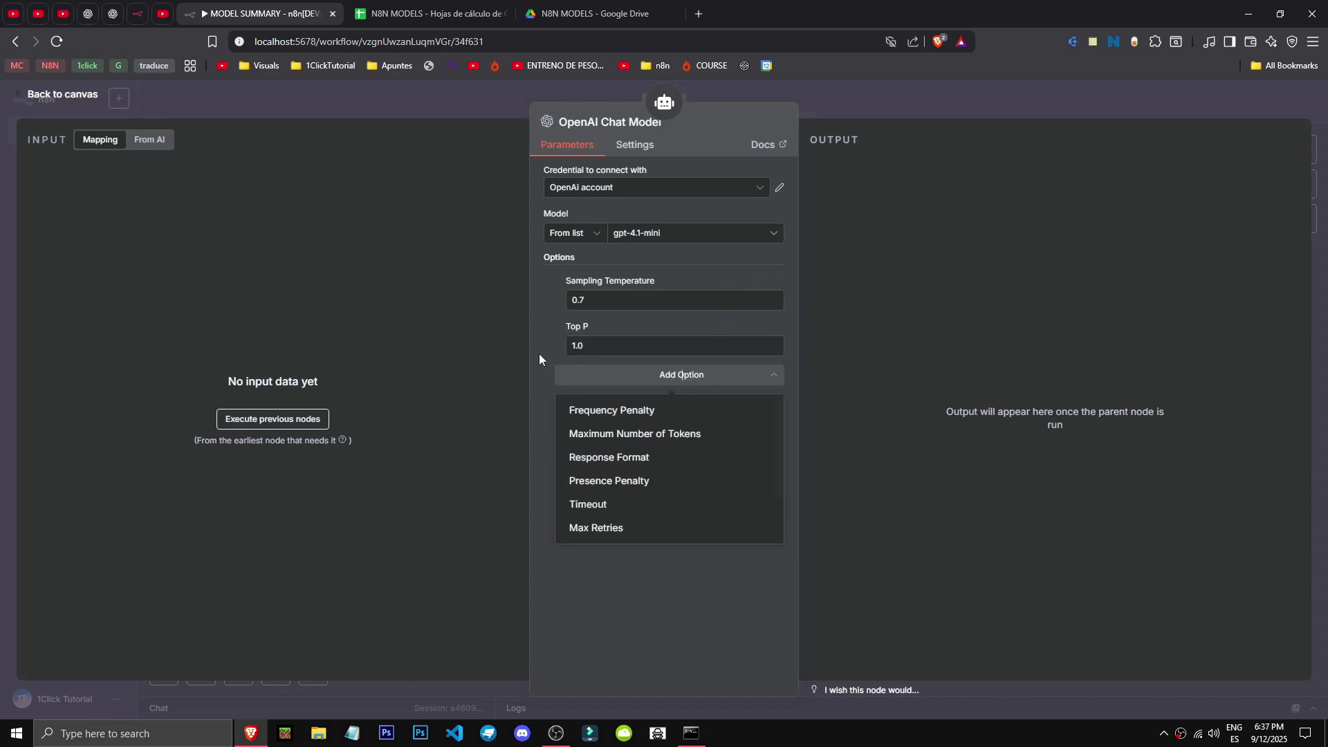
click(540, 359)
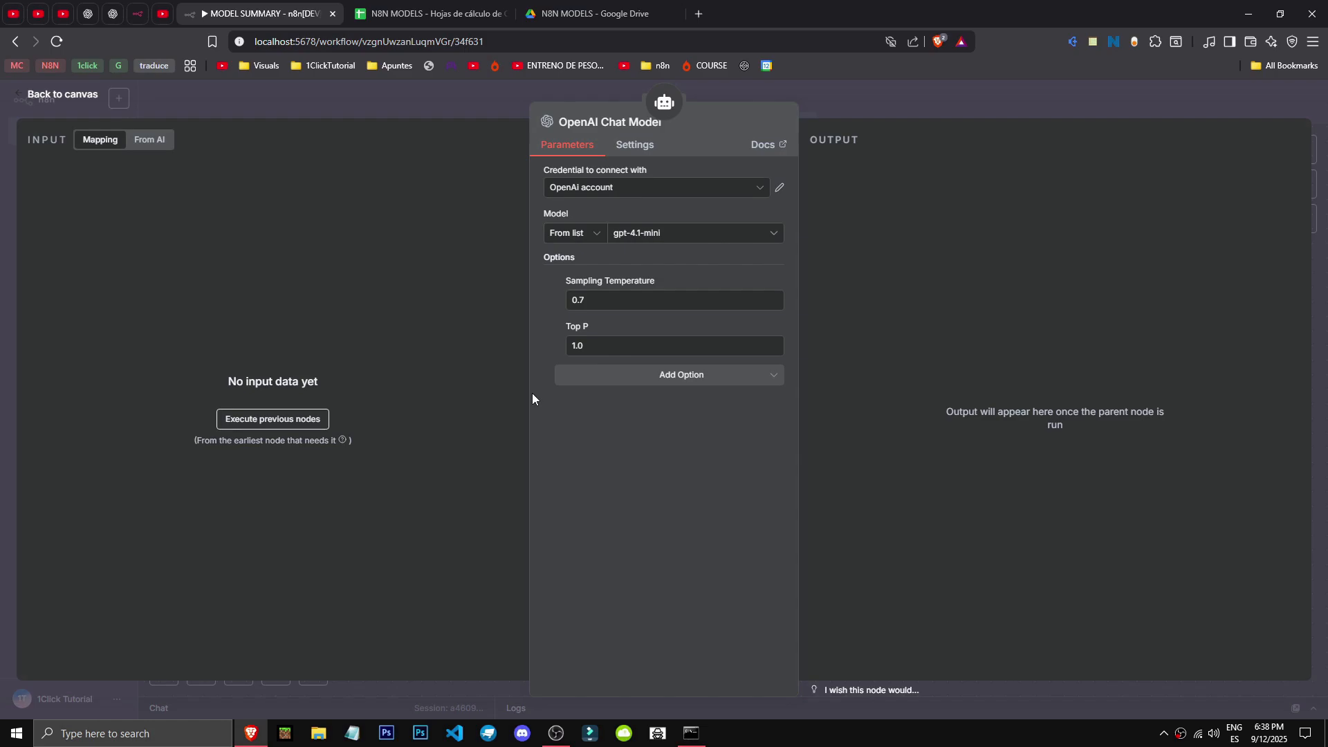
- Add the Response Format option to the OpenAI Chat Model and look at its available formats
click(682, 375)
click(685, 377)
click(689, 379)
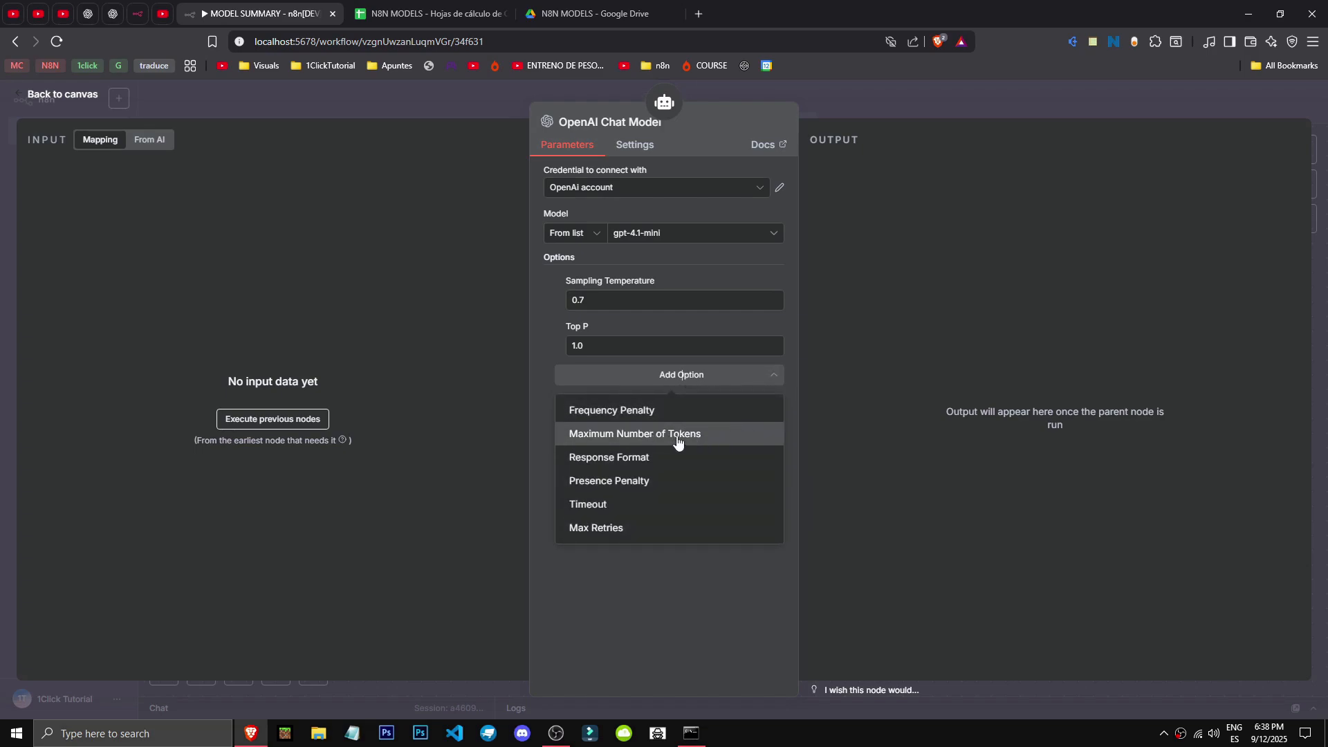
click(609, 457)
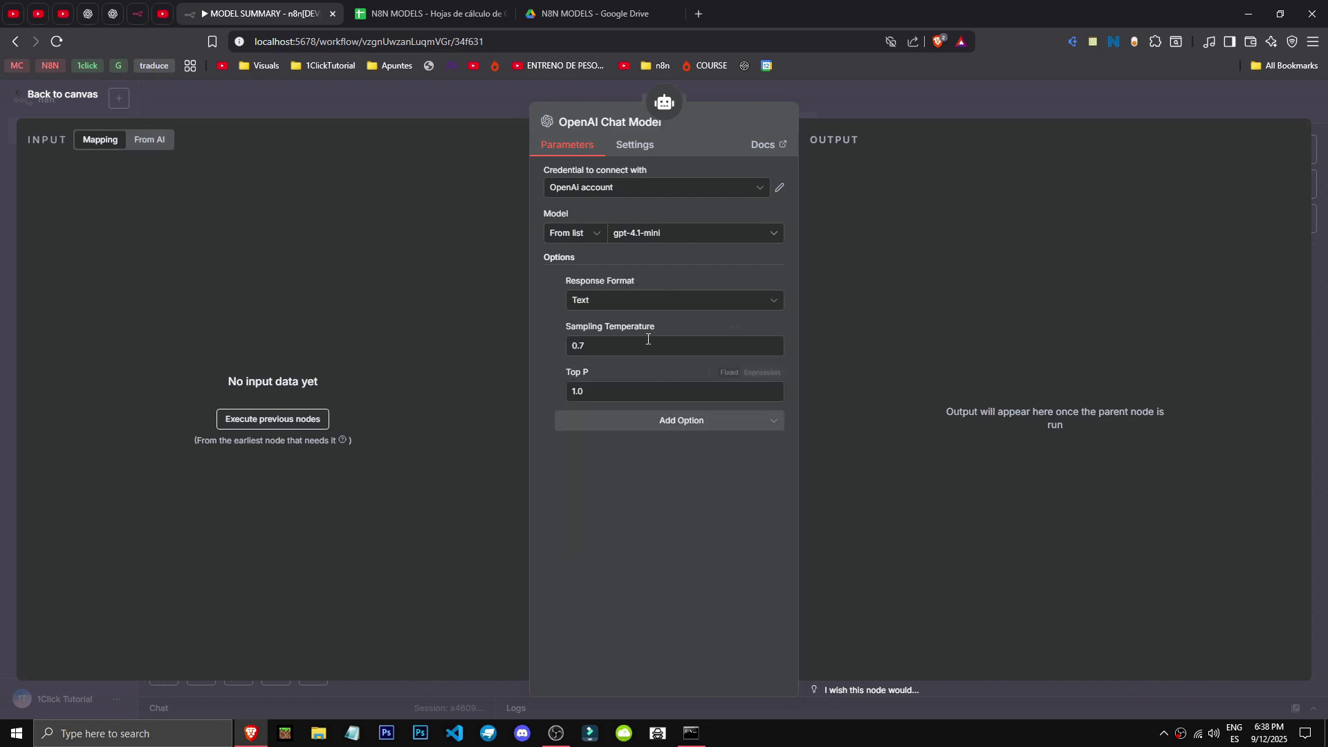
click(632, 302)
click(679, 463)
- Add the Max Retries and Timeout options to the OpenAI Chat Model and return to the canvas
click(682, 429)
click(675, 551)
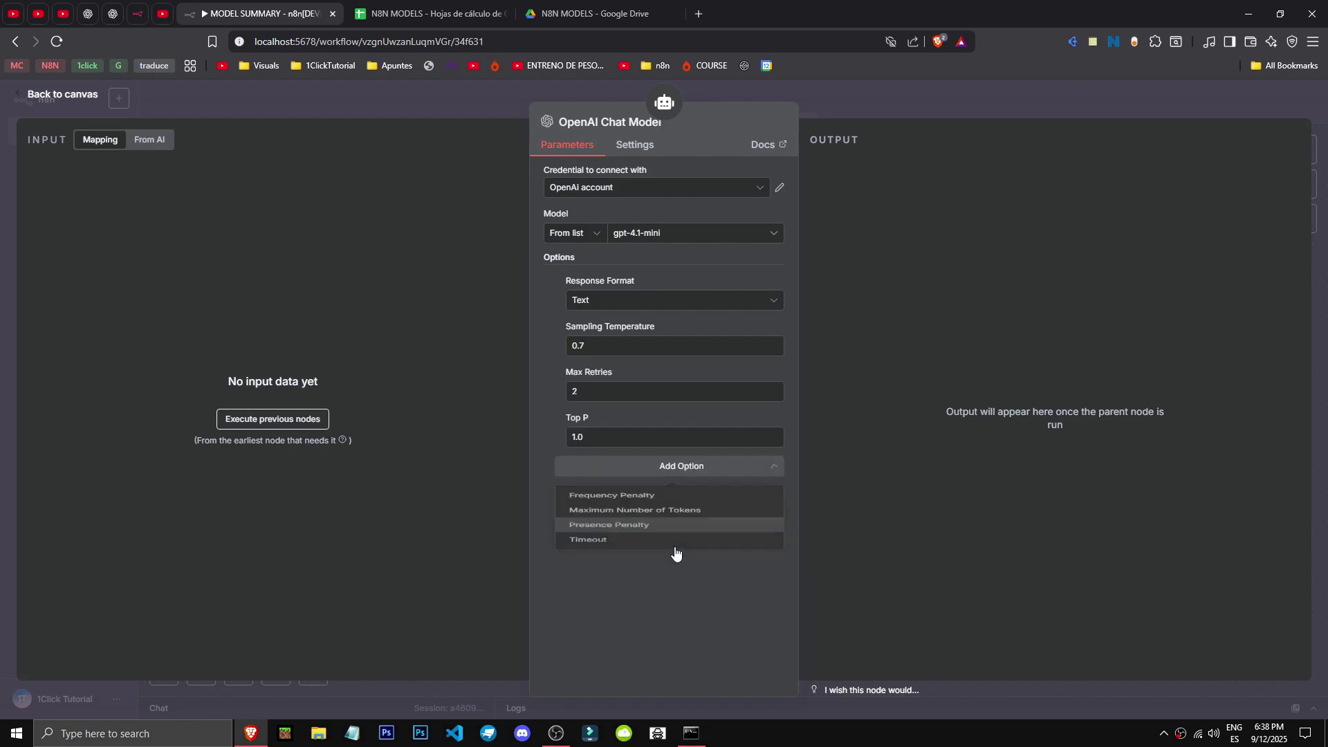
click(651, 475)
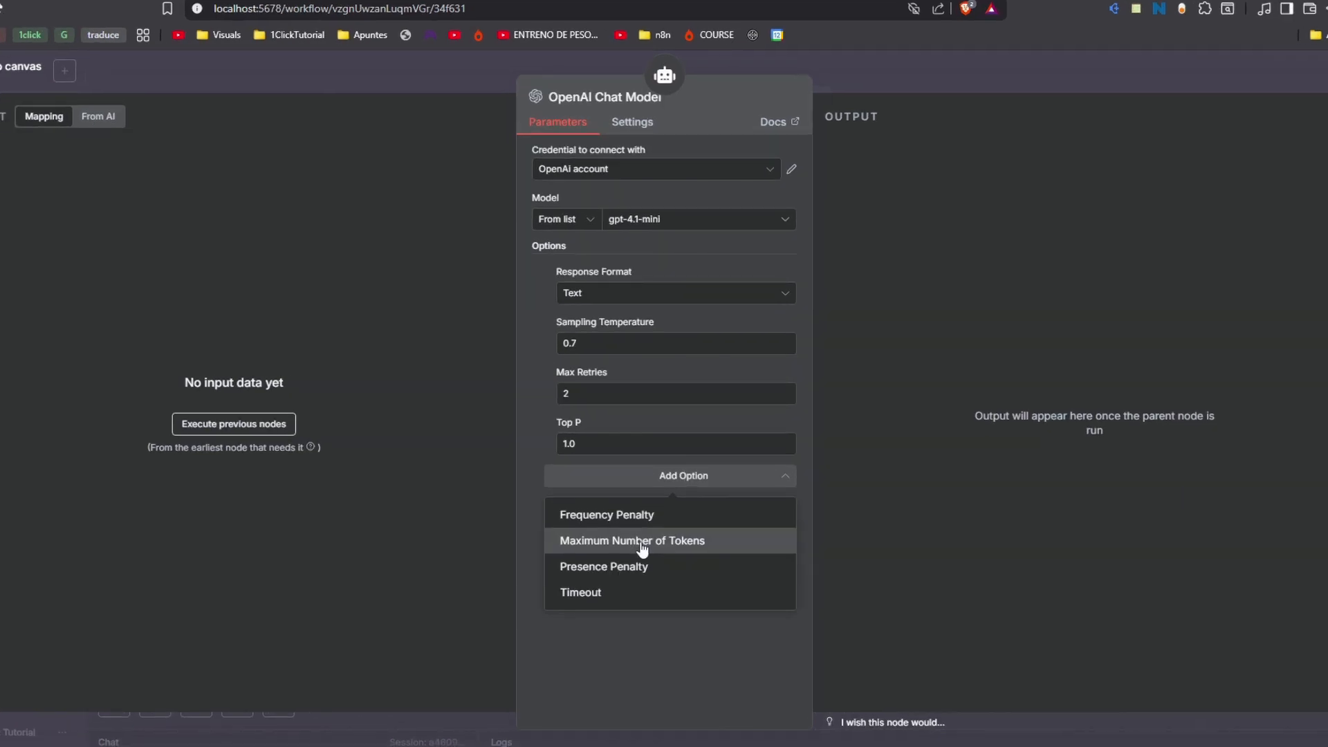
click(692, 595)
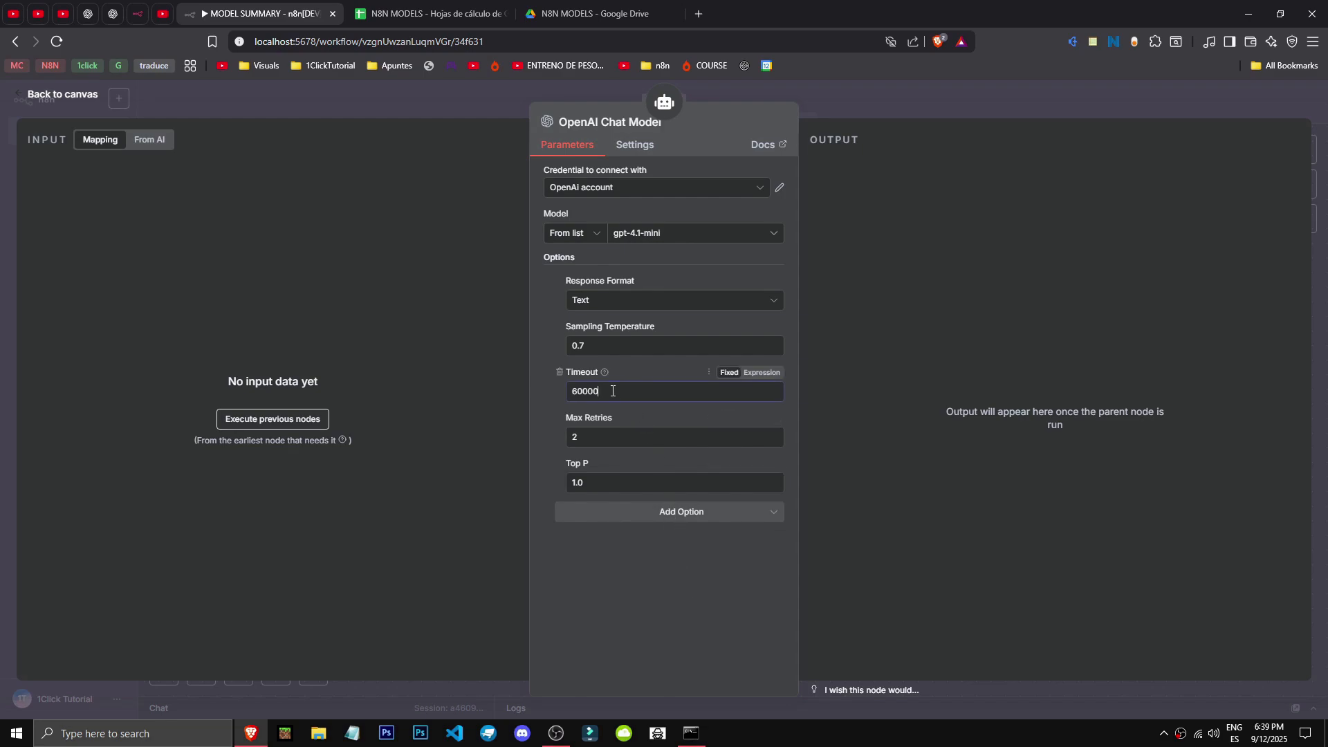
drag(605, 392, 533, 407)
click(877, 94)
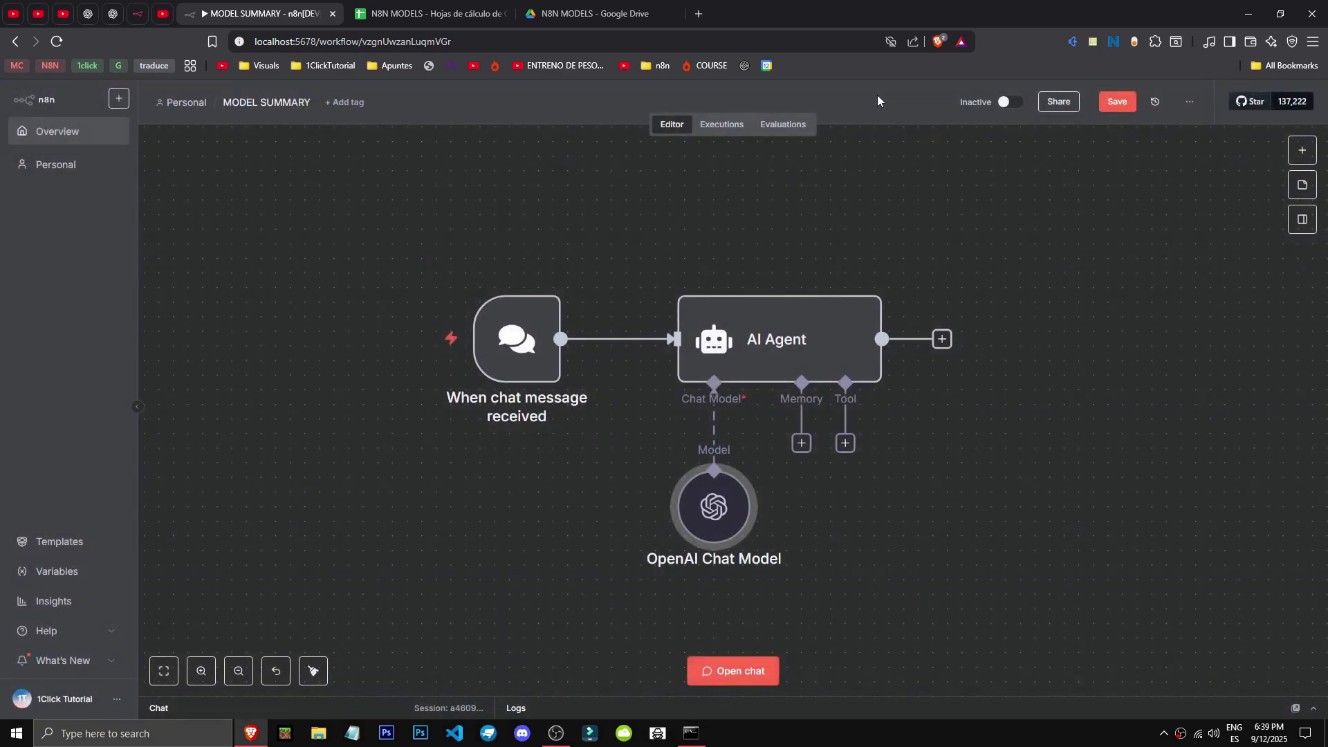